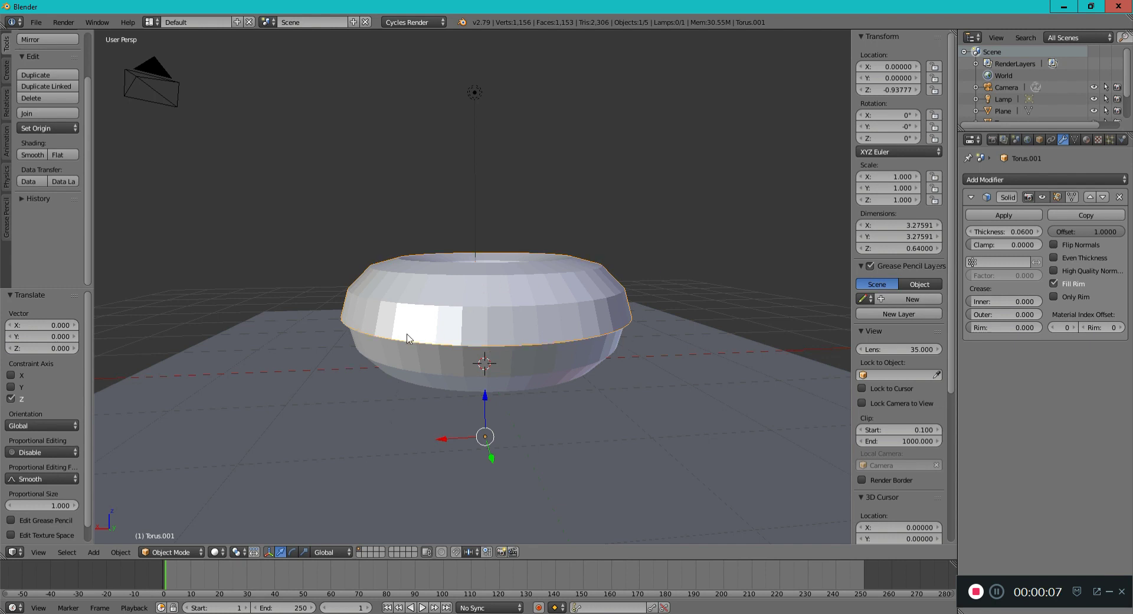
Orbit to a side-on view of the donut and open the Add Modifier menu.
middle_drag(519, 331, 544, 313)
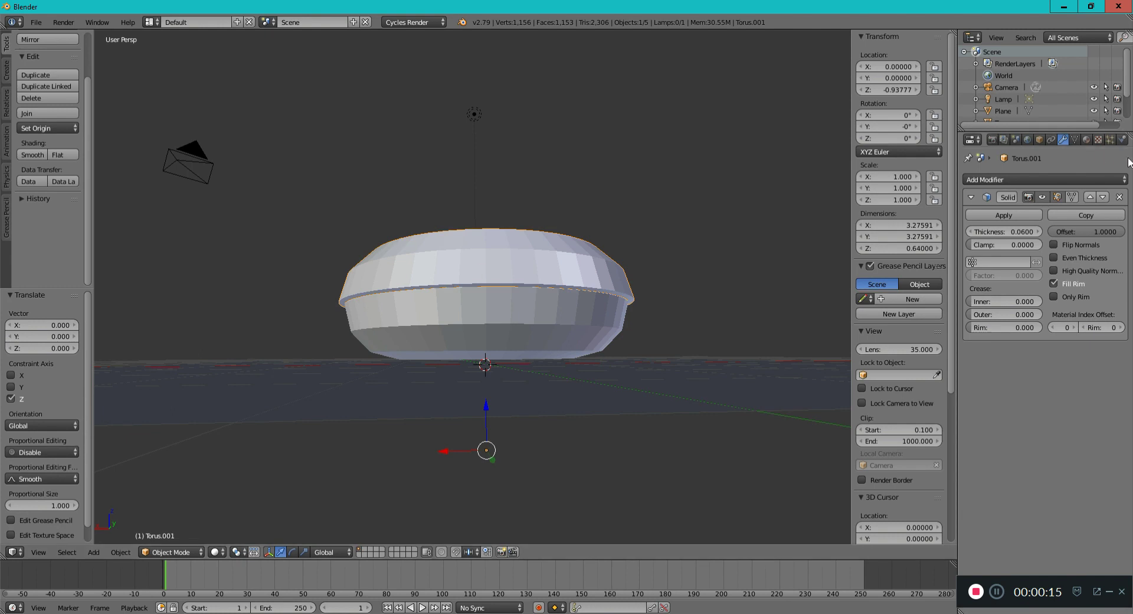
click(1118, 179)
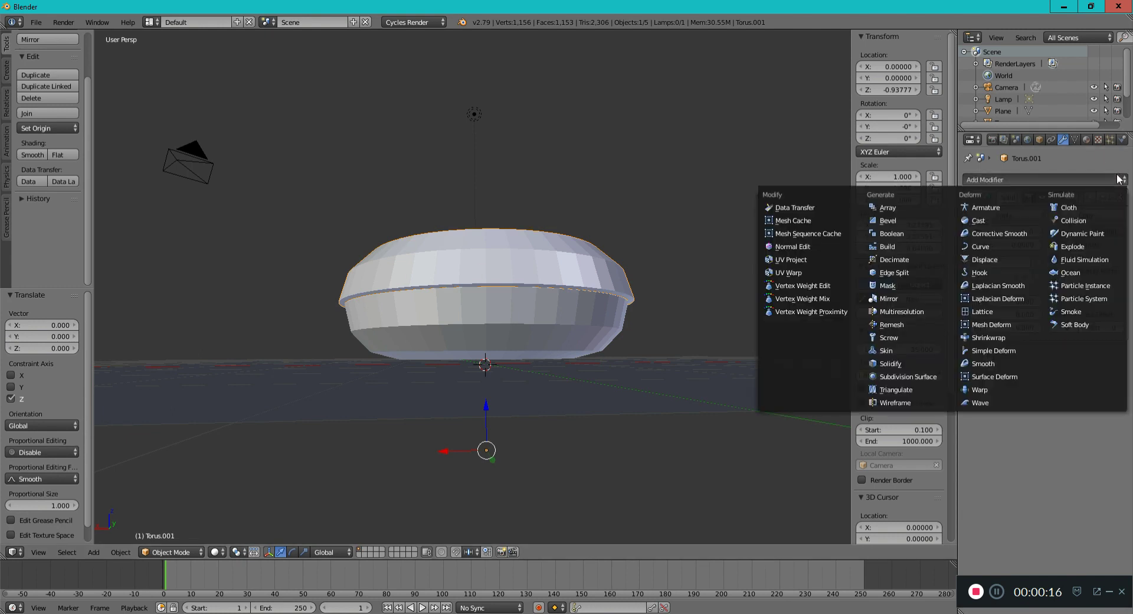
Add a Subdivision Surface modifier to the icing, keeping View subdivisions at 1.
click(918, 377)
middle_drag(732, 295, 745, 311)
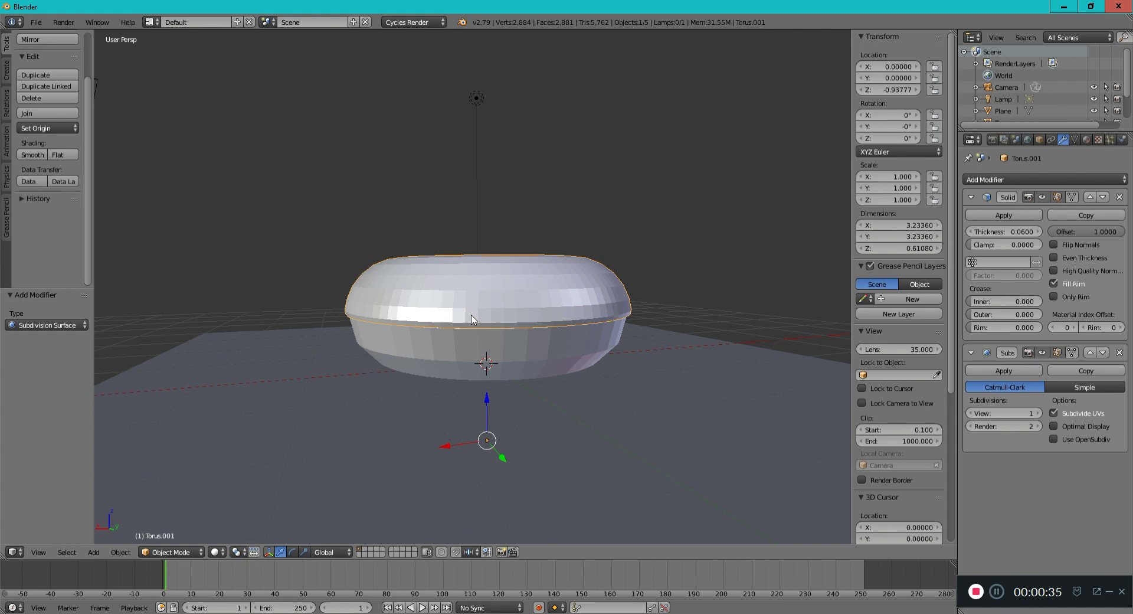
click(970, 413)
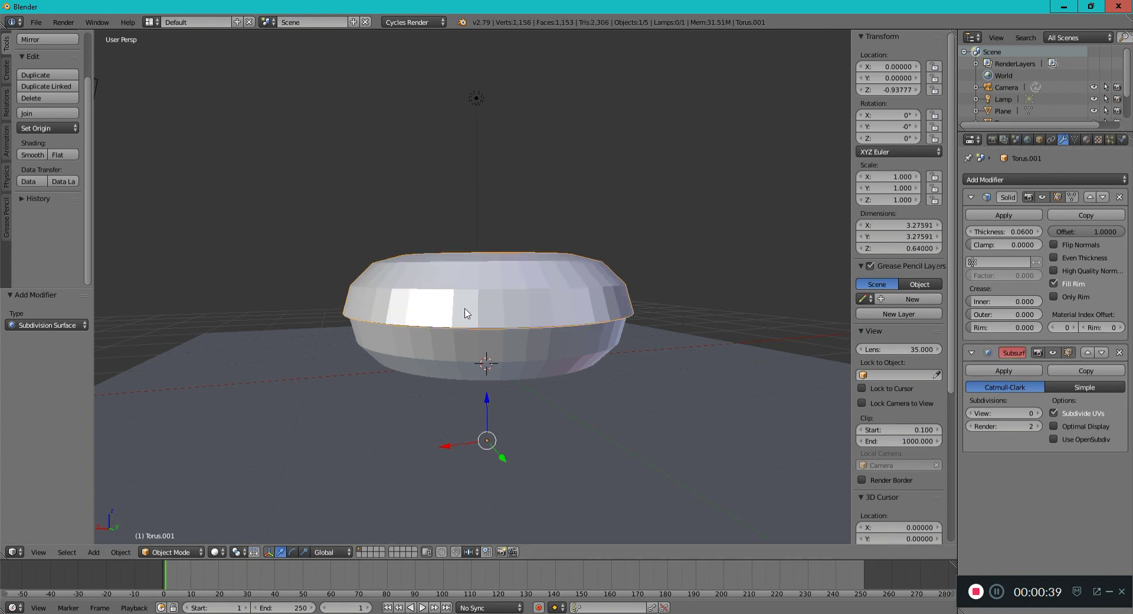
click(1038, 414)
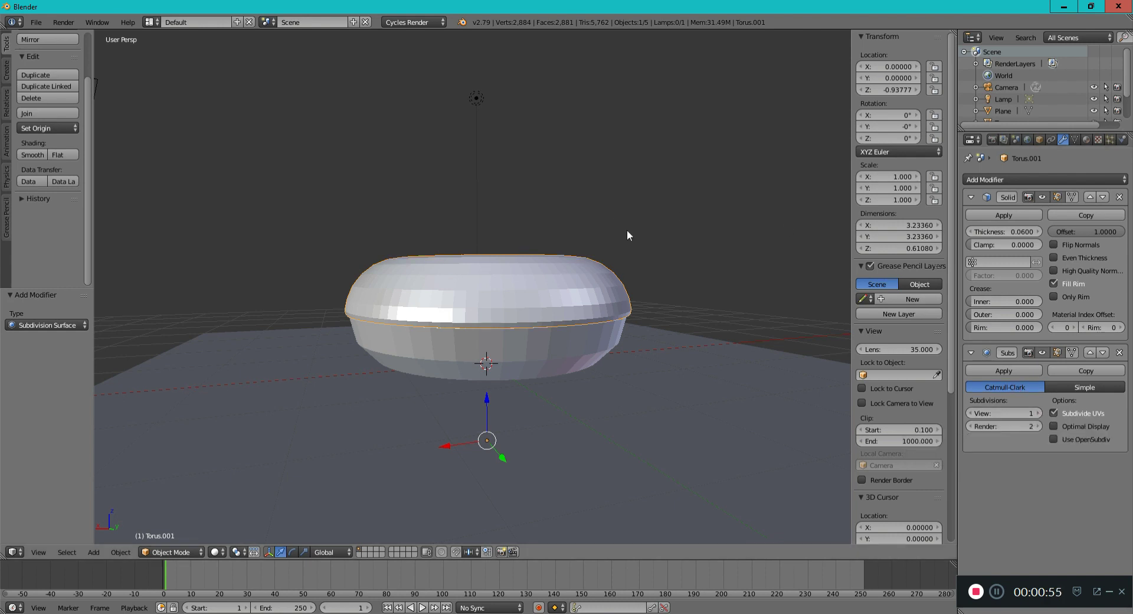
mouse_move(626, 229)
middle_down()
mouse_move(638, 279)
mouse_move(631, 228)
middle_up()
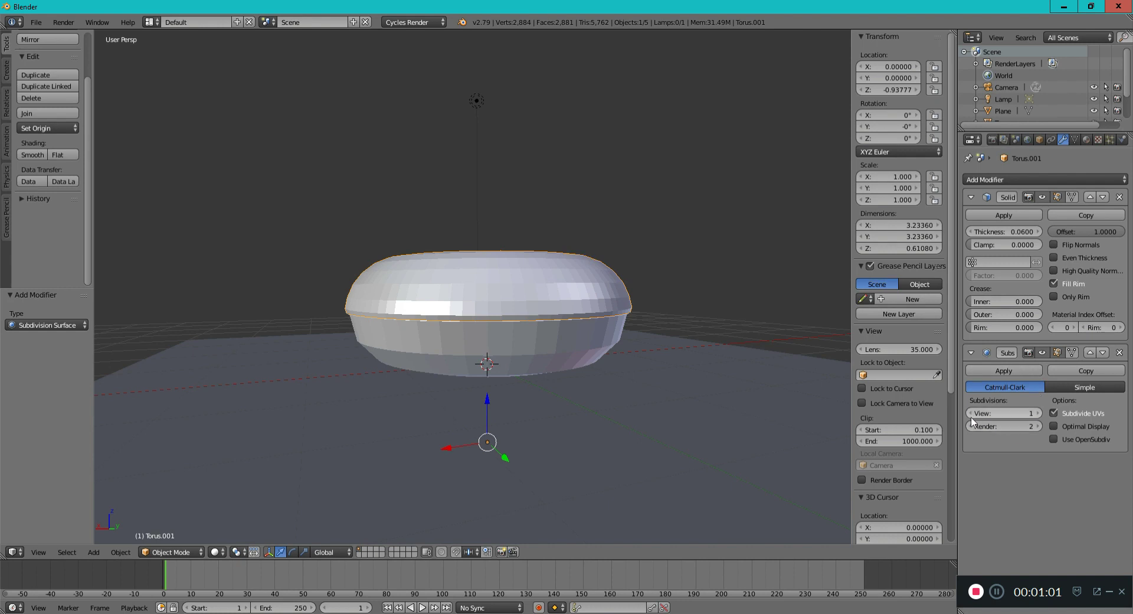
click(1038, 426)
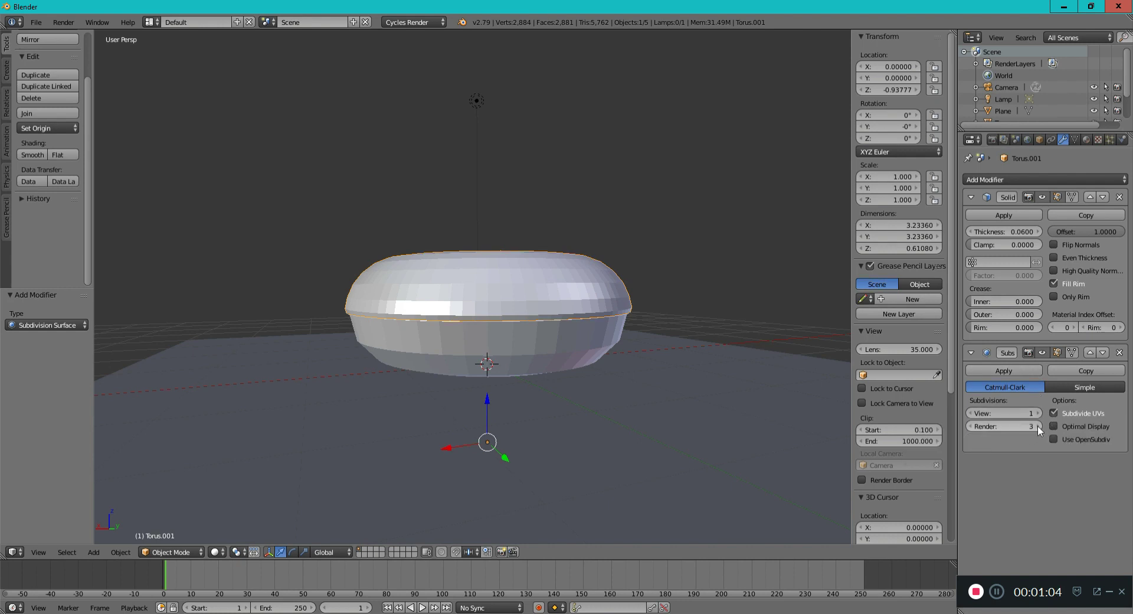
click(968, 426)
click(1039, 413)
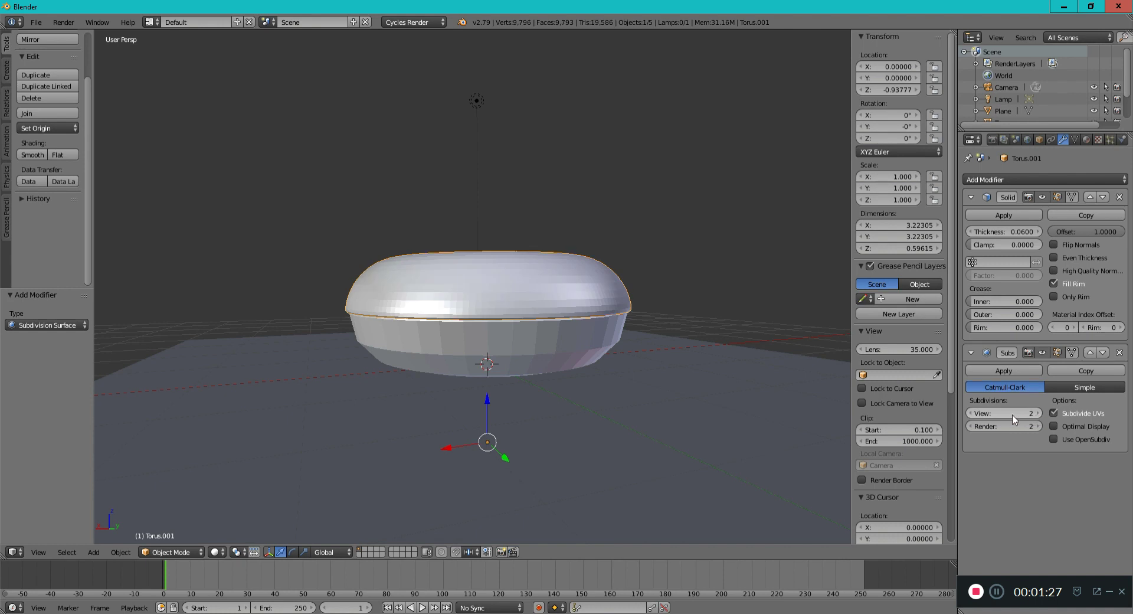
click(972, 414)
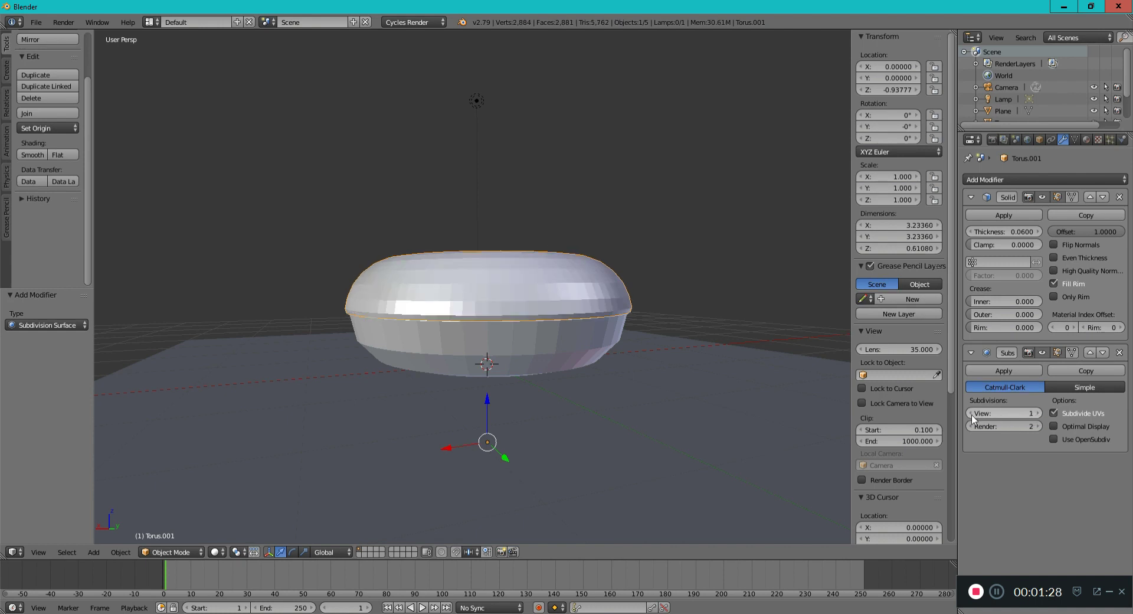
Add a Subdivision Surface modifier to Torus and smooth-shade both Torus and Torus.001.
right_click(544, 351)
click(1086, 181)
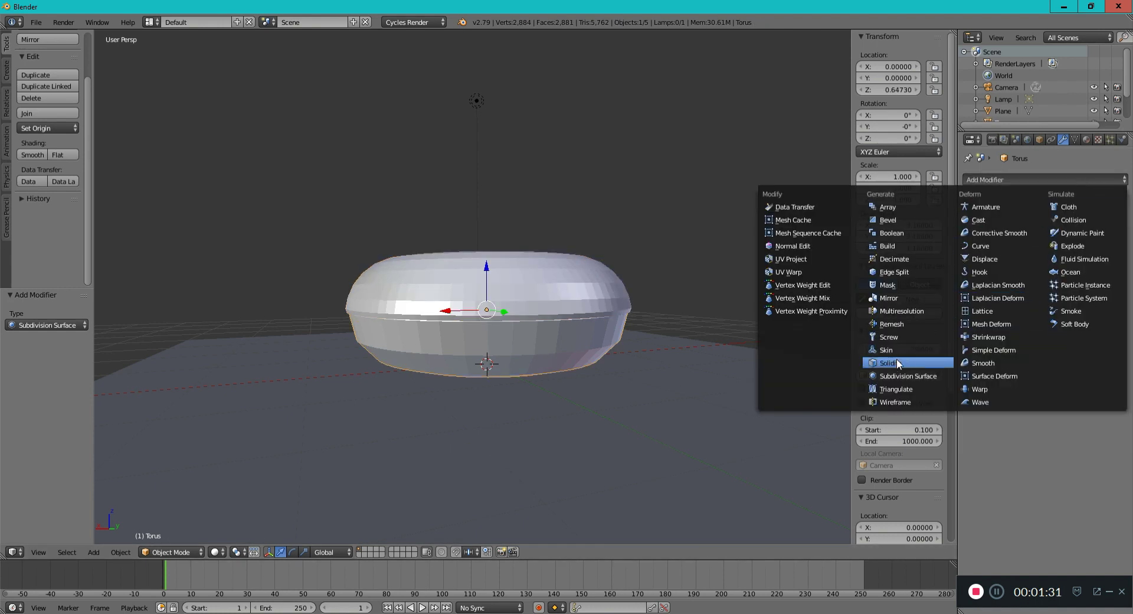
click(910, 376)
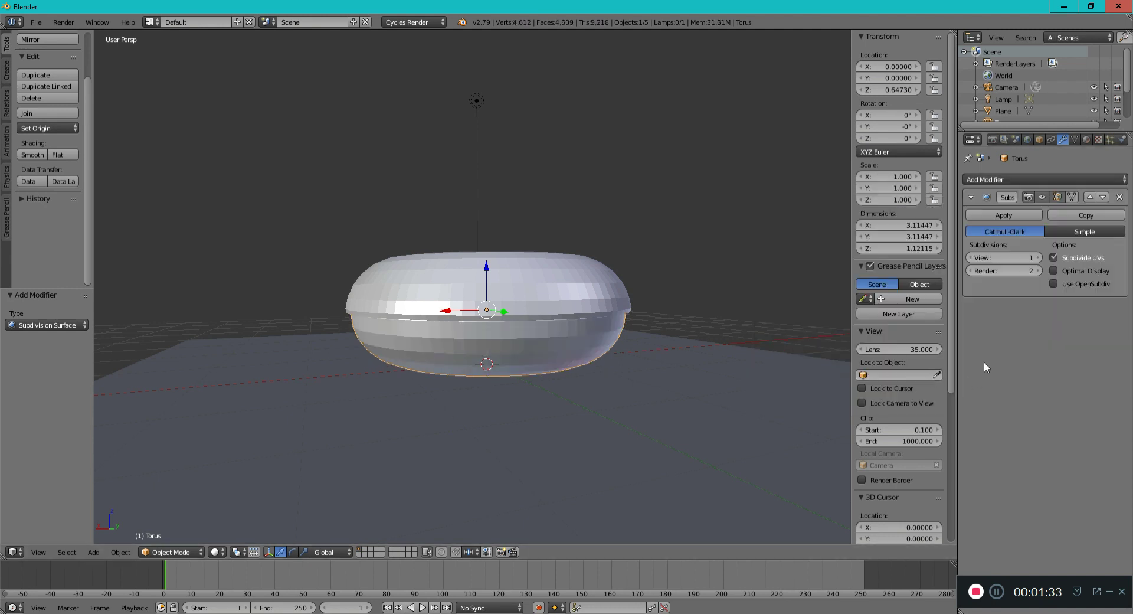
click(34, 154)
right_click(477, 279)
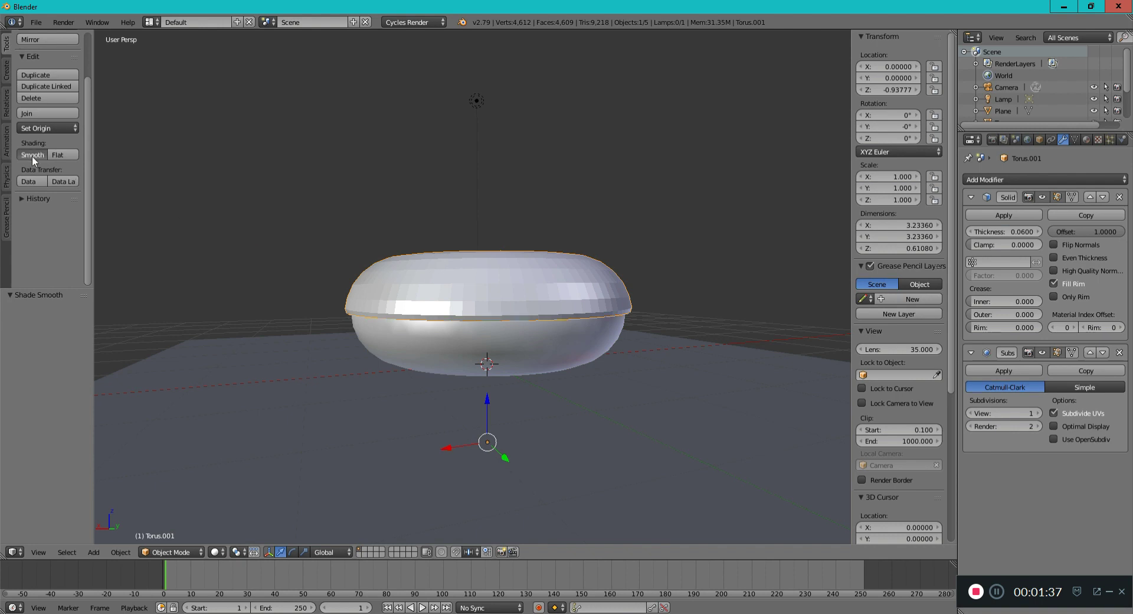
click(34, 156)
Try the donut's View subdivisions at 0, 1 and 2, settling on 1.
right_click(547, 340)
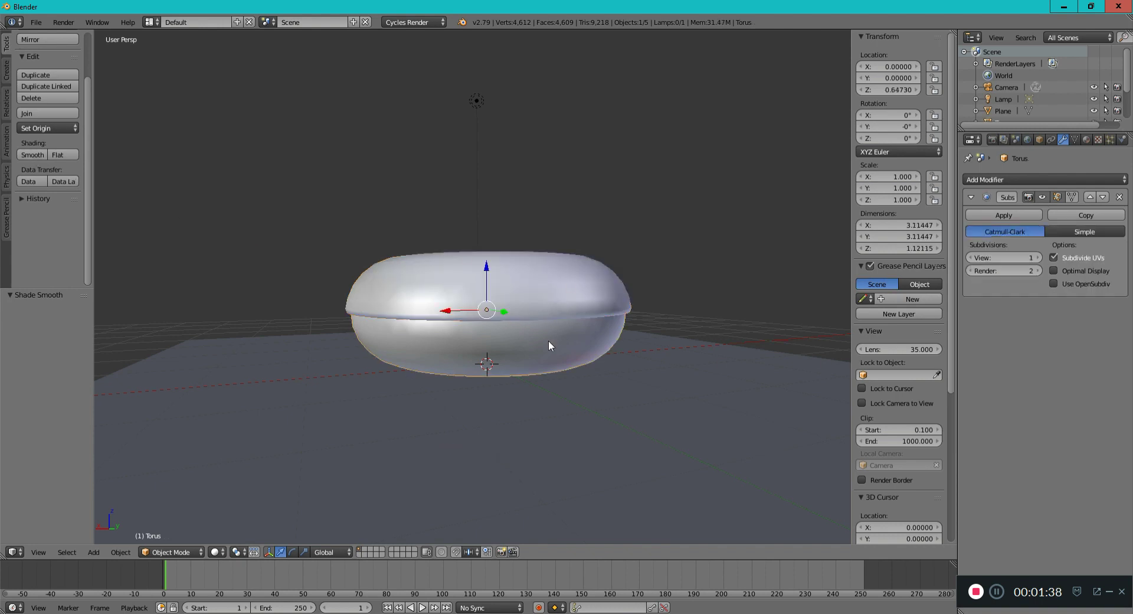
click(972, 258)
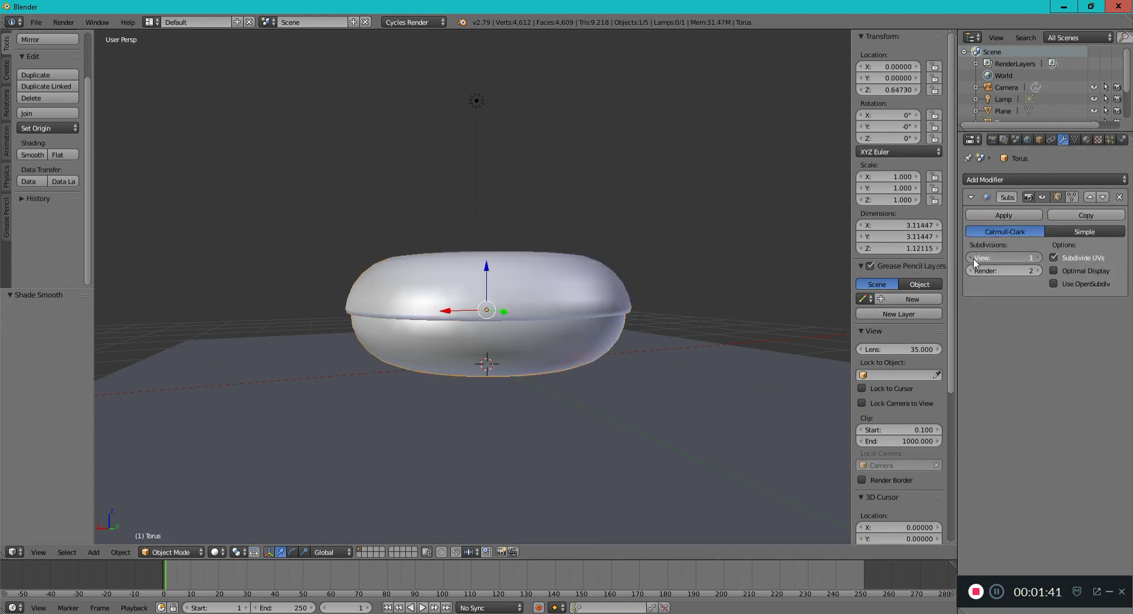
click(1038, 258)
click(1038, 258)
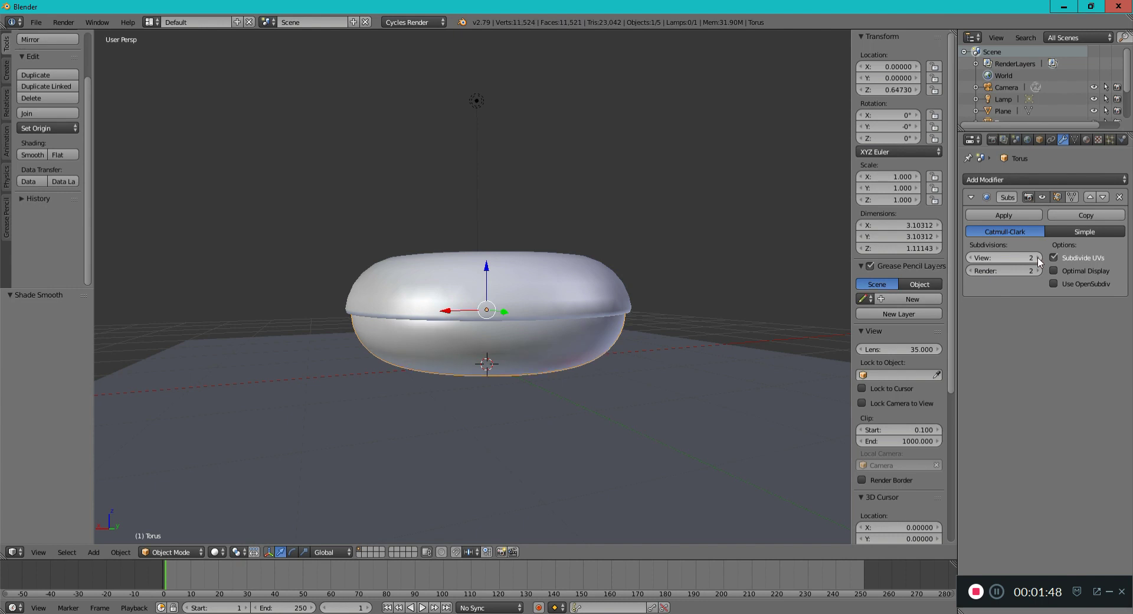
click(970, 258)
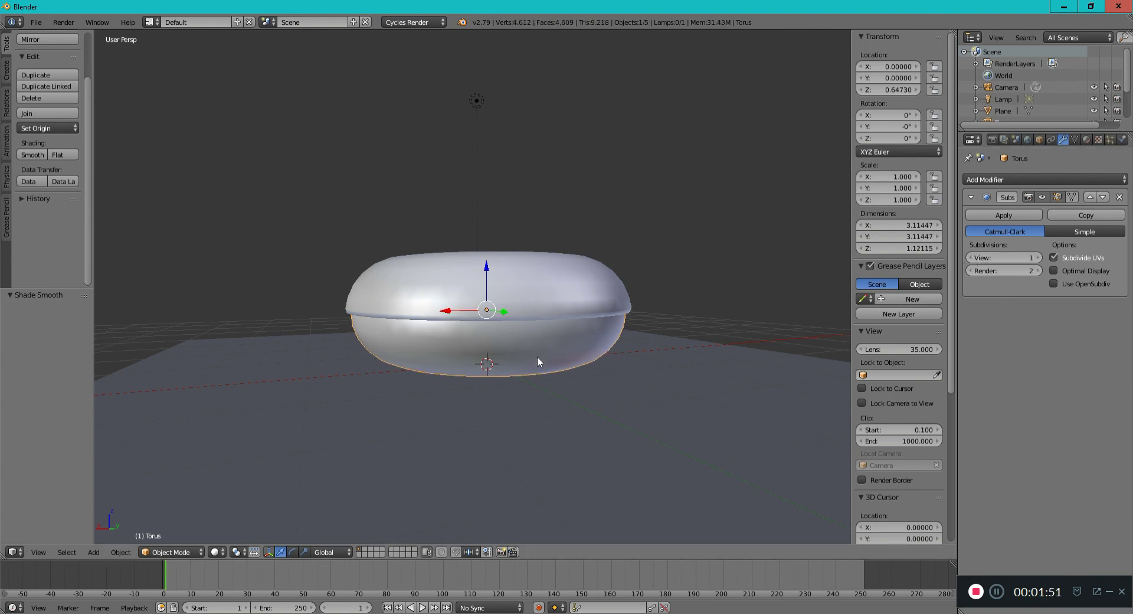
middle_drag(675, 289, 714, 285)
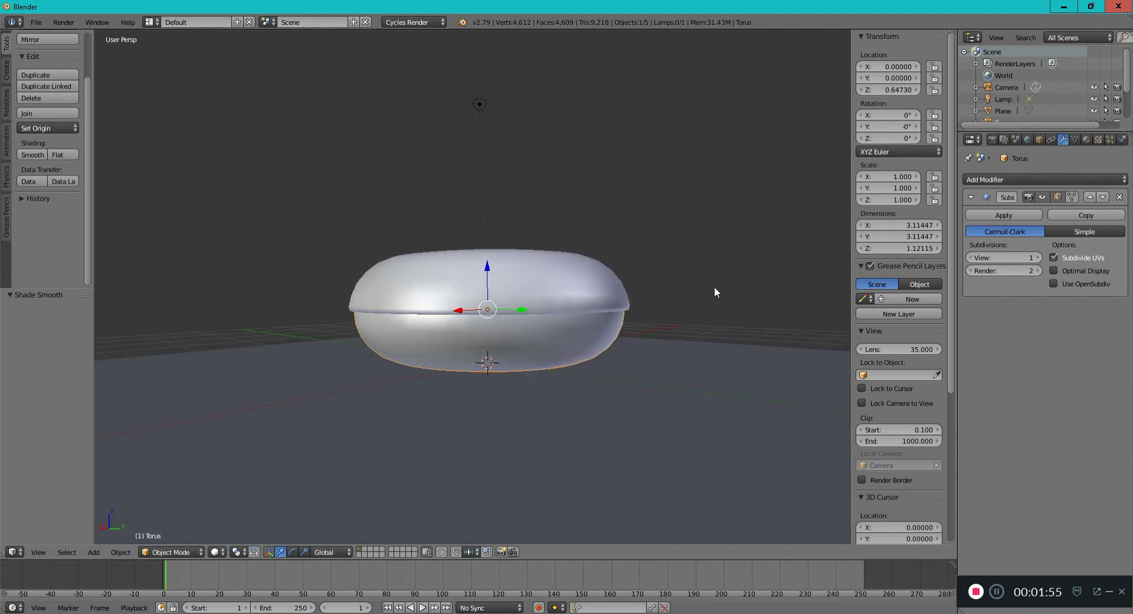
right_click(556, 283)
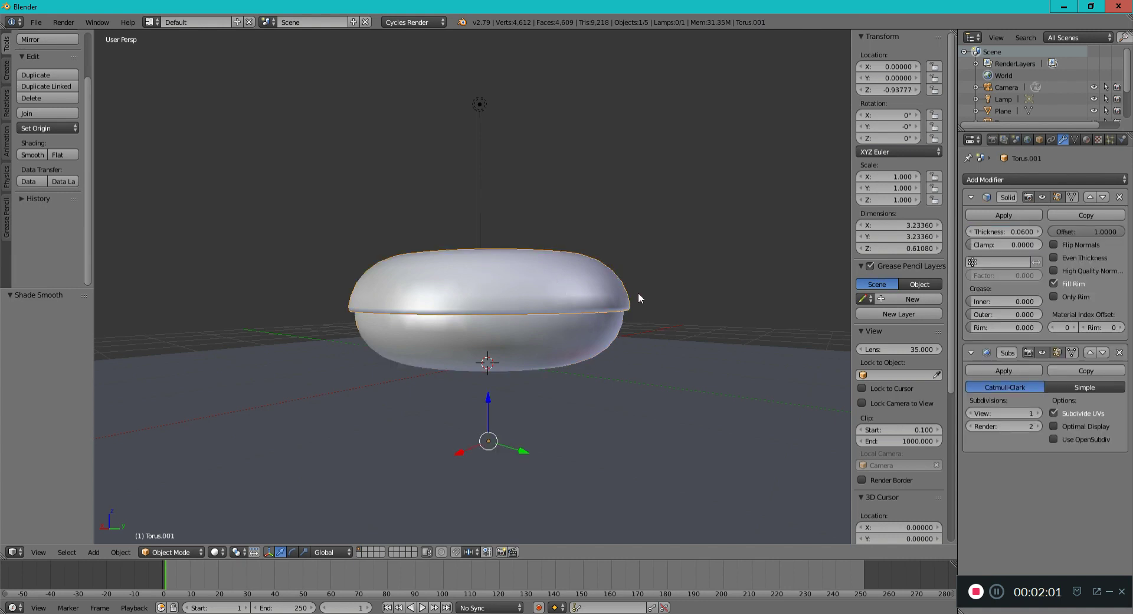
key(Tab)
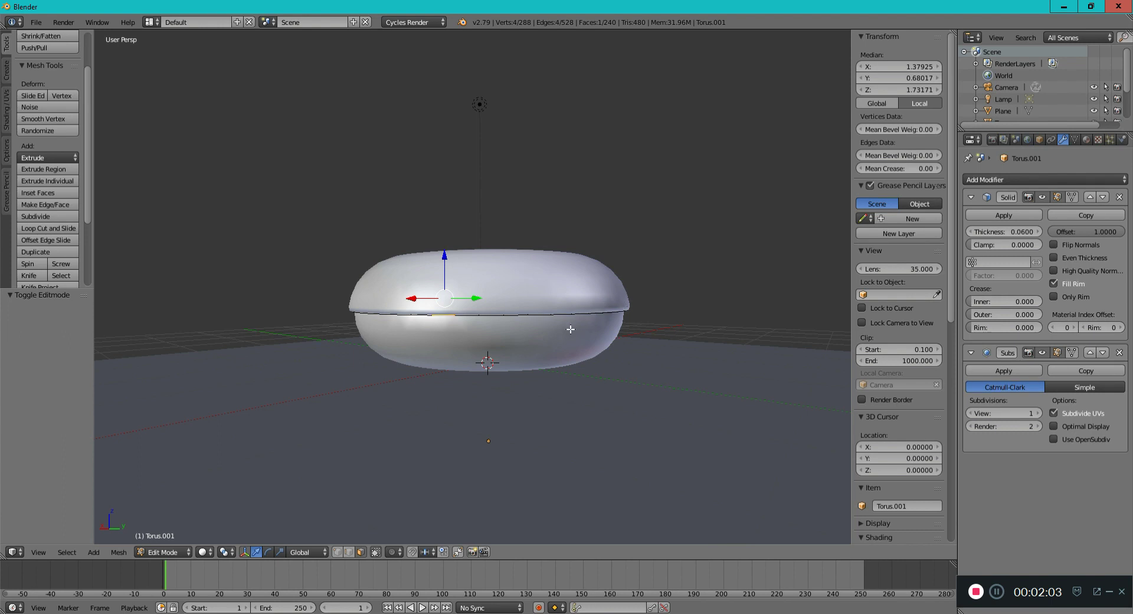
middle_drag(540, 329, 550, 326)
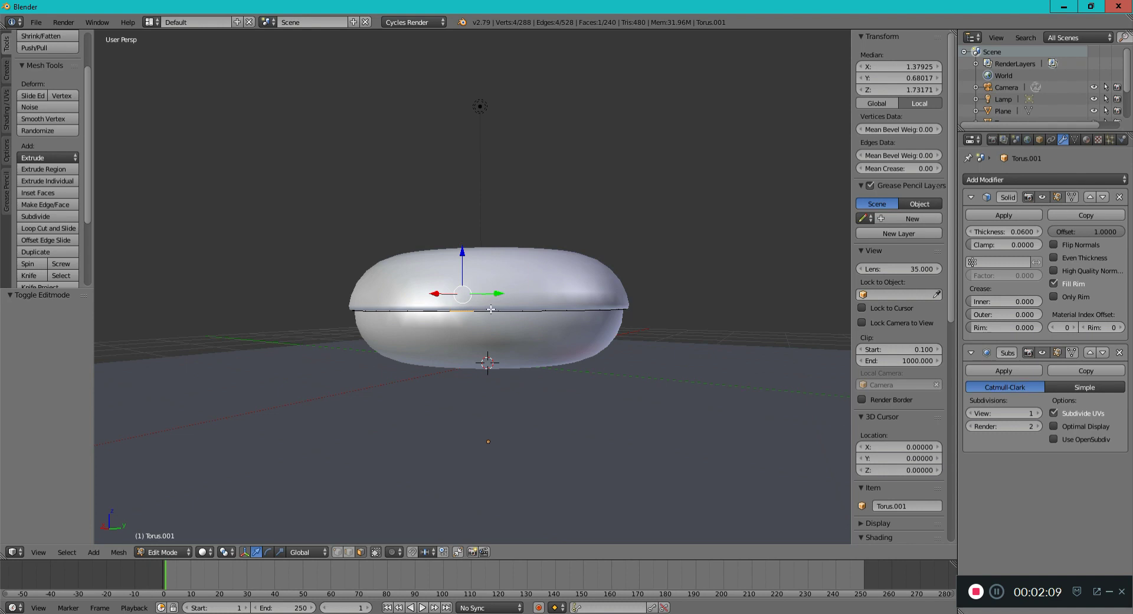
scroll(502, 314, up, 1)
middle_drag(587, 331, 597, 328)
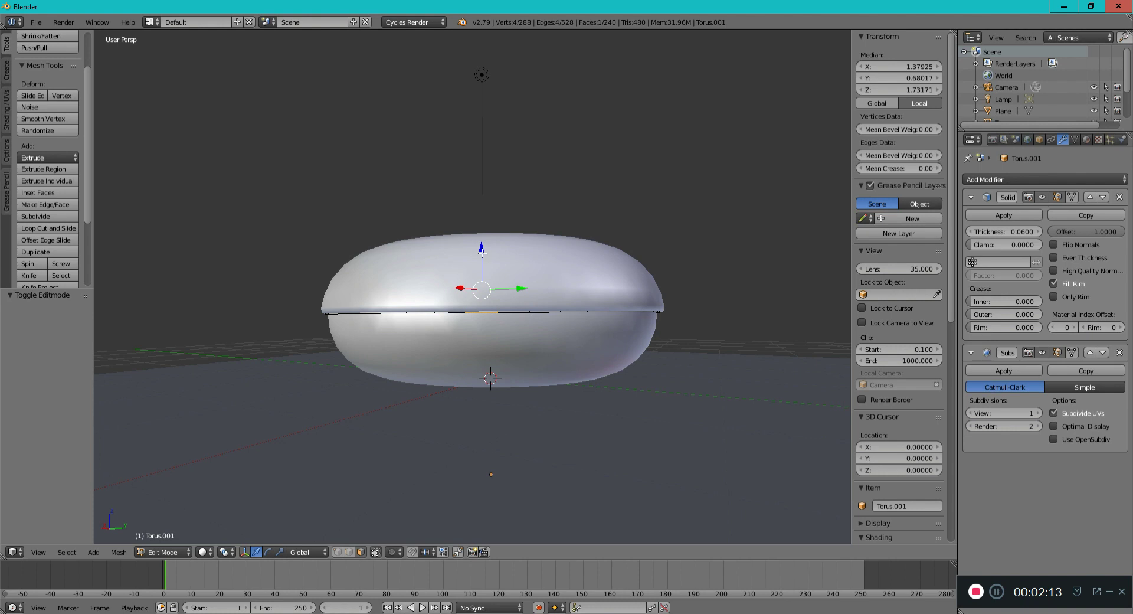
mouse_move(483, 250)
mouse_down()
mouse_move(493, 292)
mouse_move(493, 256)
mouse_up()
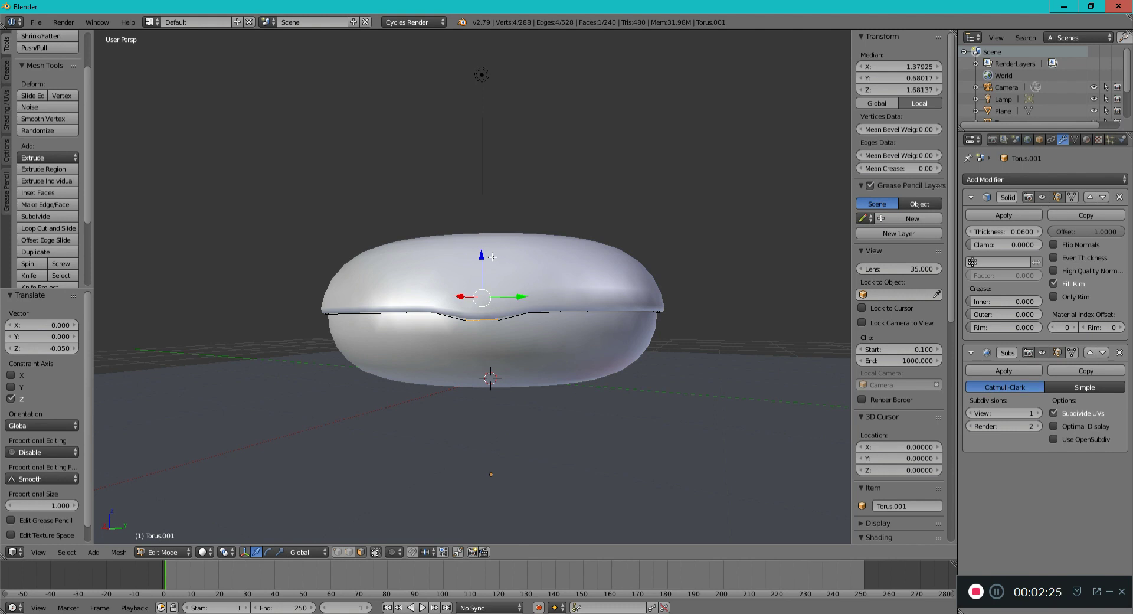
key(ctrl+z)
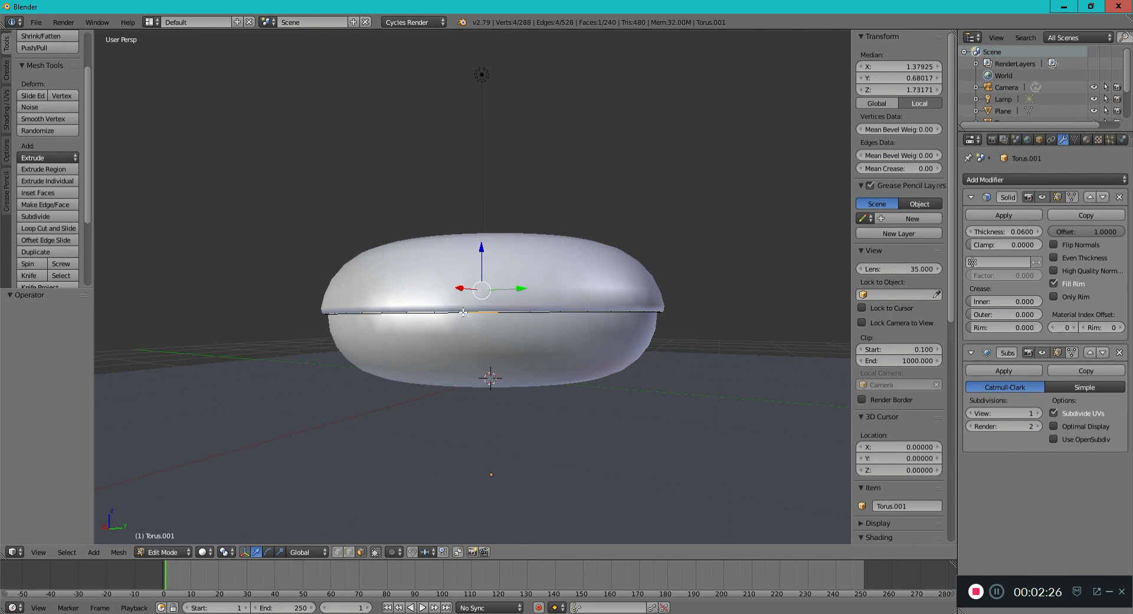
Enable proportional editing with Random falloff.
click(396, 551)
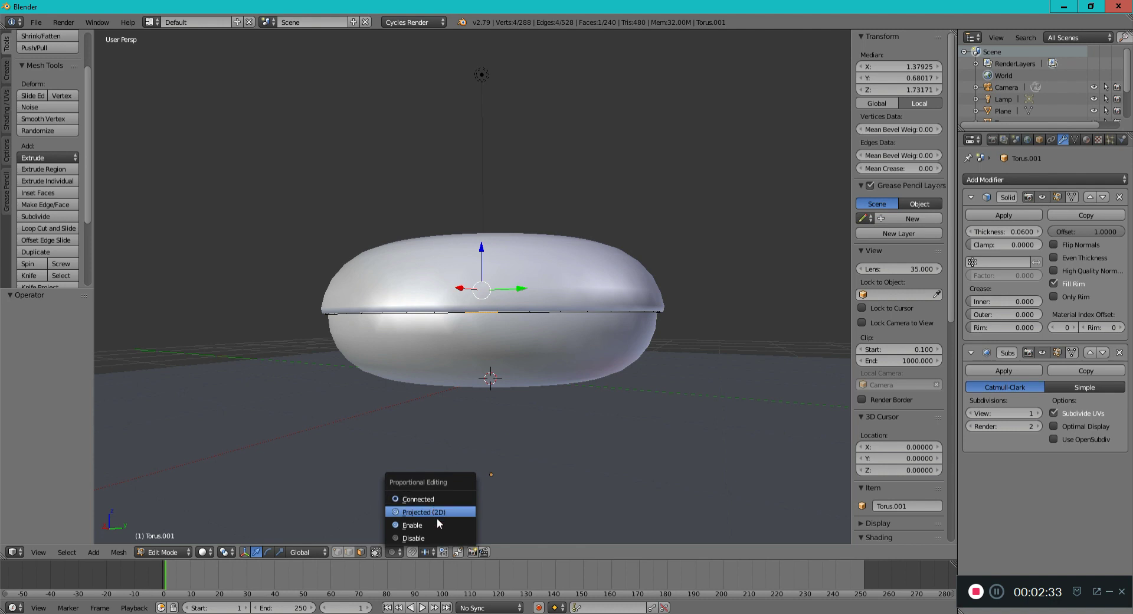
click(442, 522)
click(413, 551)
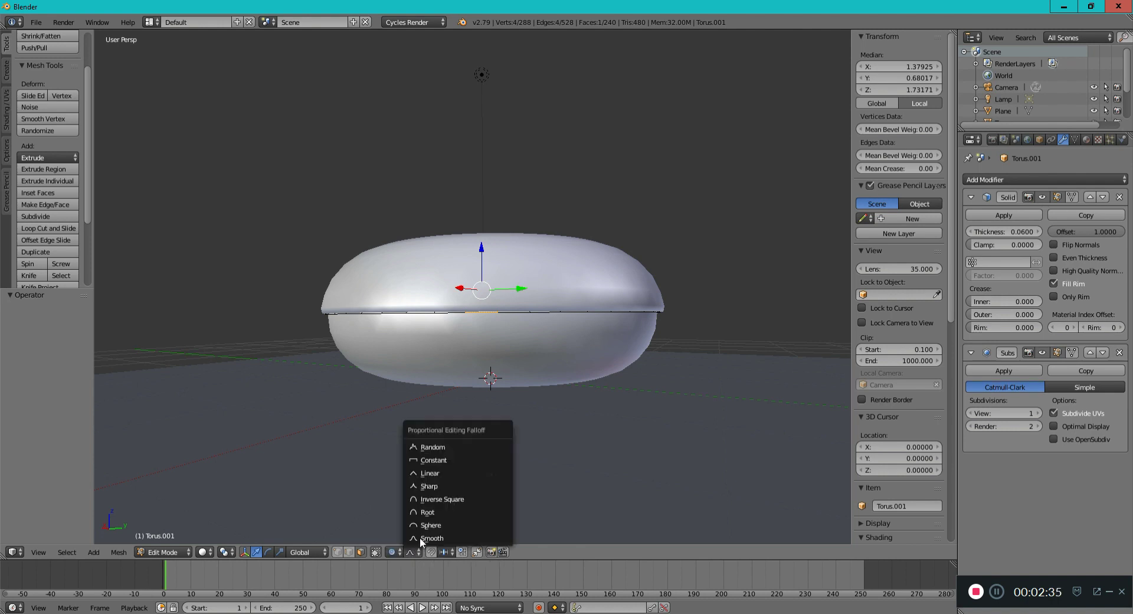
click(470, 446)
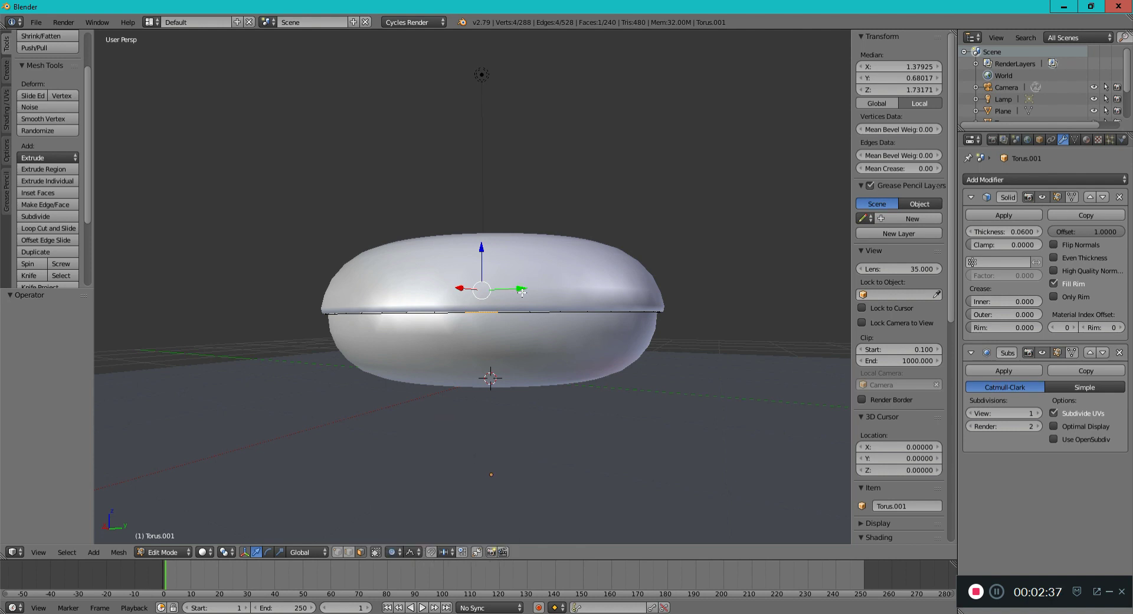
Pull two edges of the icing's lower rim down along Z.
drag(481, 248, 482, 257)
right_click(601, 313)
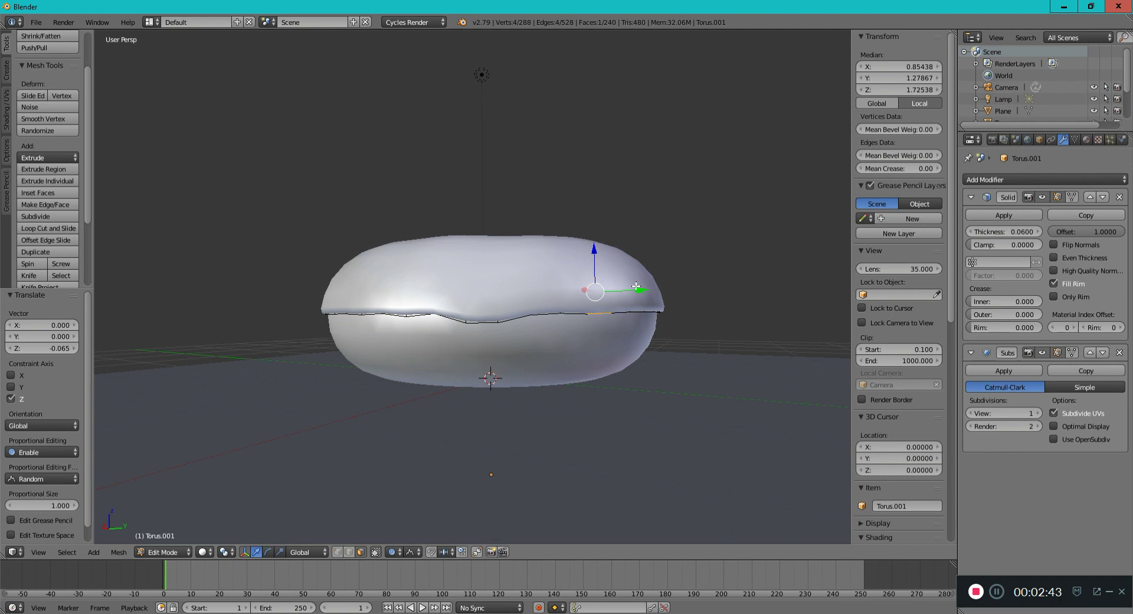
middle_drag(636, 287, 438, 257)
drag(483, 257, 576, 314)
key(ctrl+Tab)
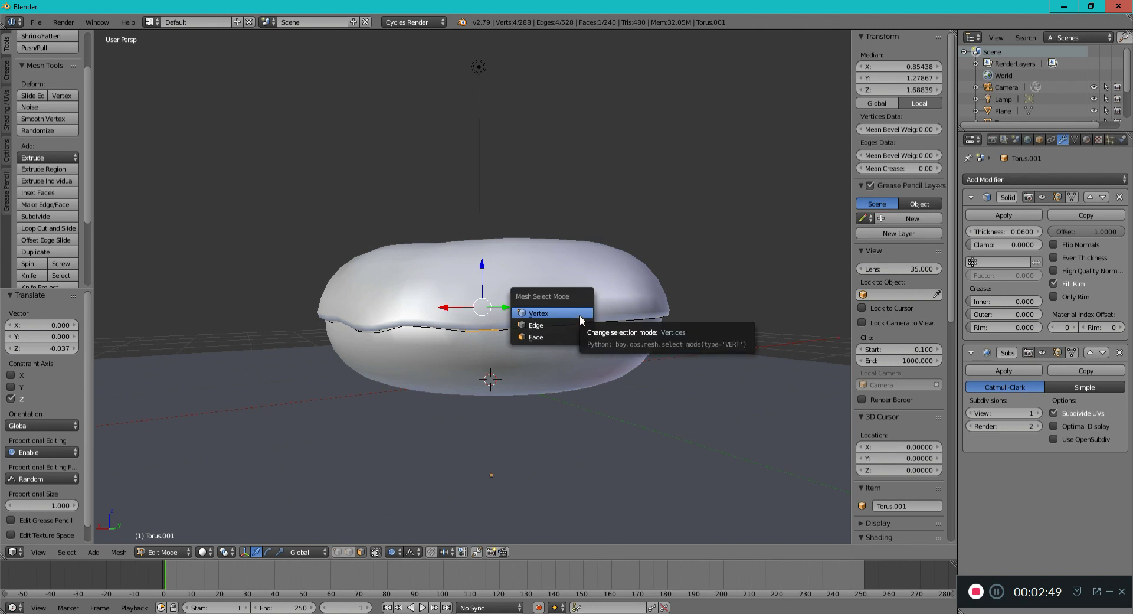
Switch to vertex select and pull three icing rim vertices down into drips.
click(588, 317)
right_click(590, 319)
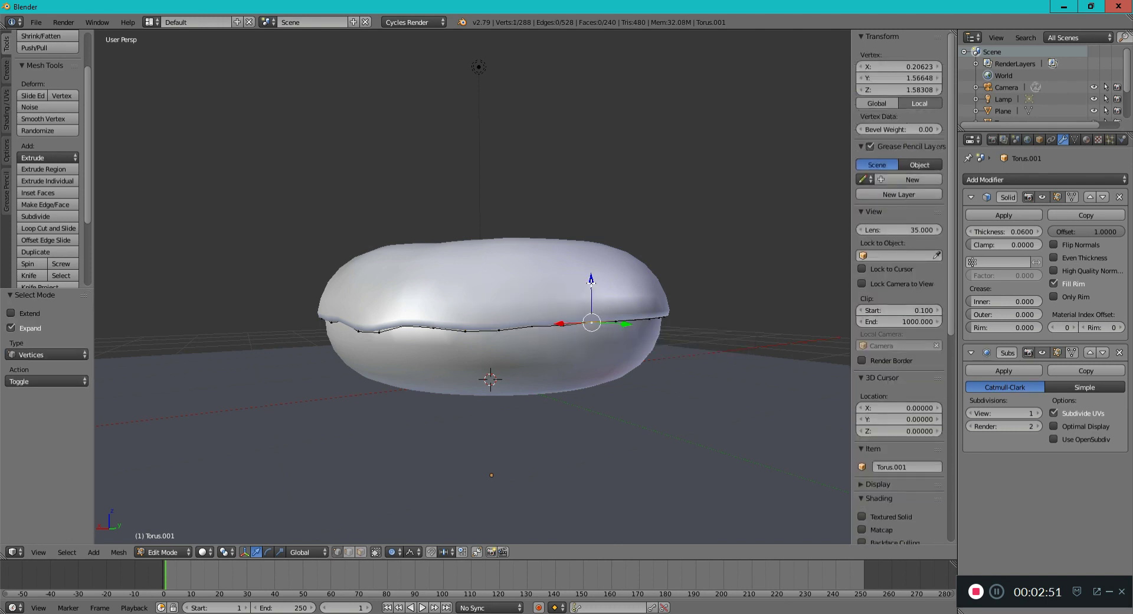
drag(590, 282, 591, 297)
middle_drag(689, 337, 623, 344)
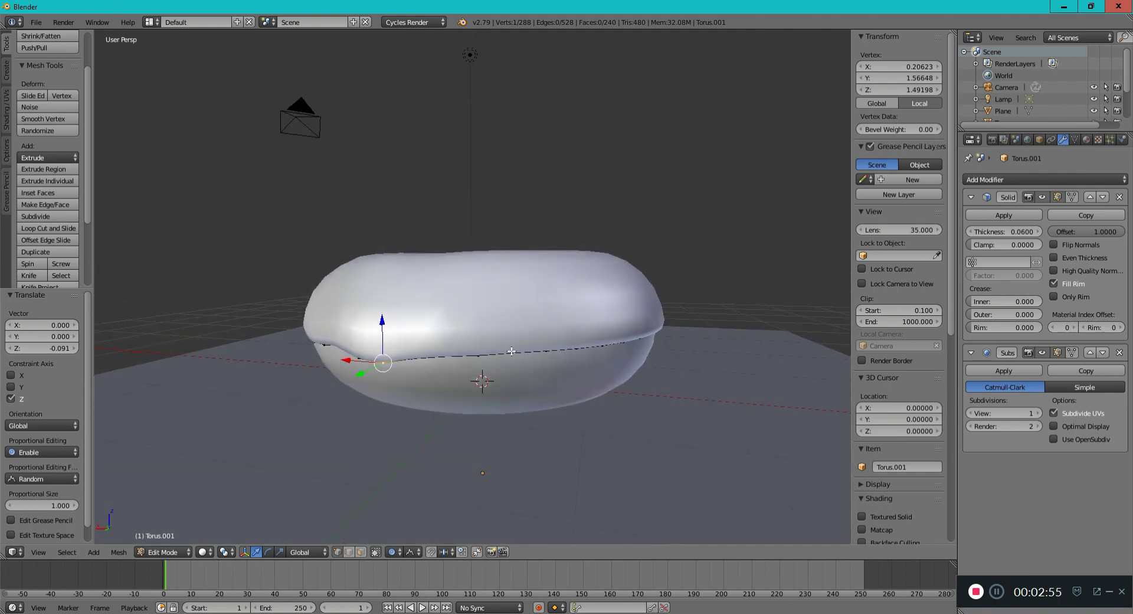
right_click(512, 353)
drag(515, 317, 514, 323)
middle_drag(569, 339, 550, 333)
right_click(432, 310)
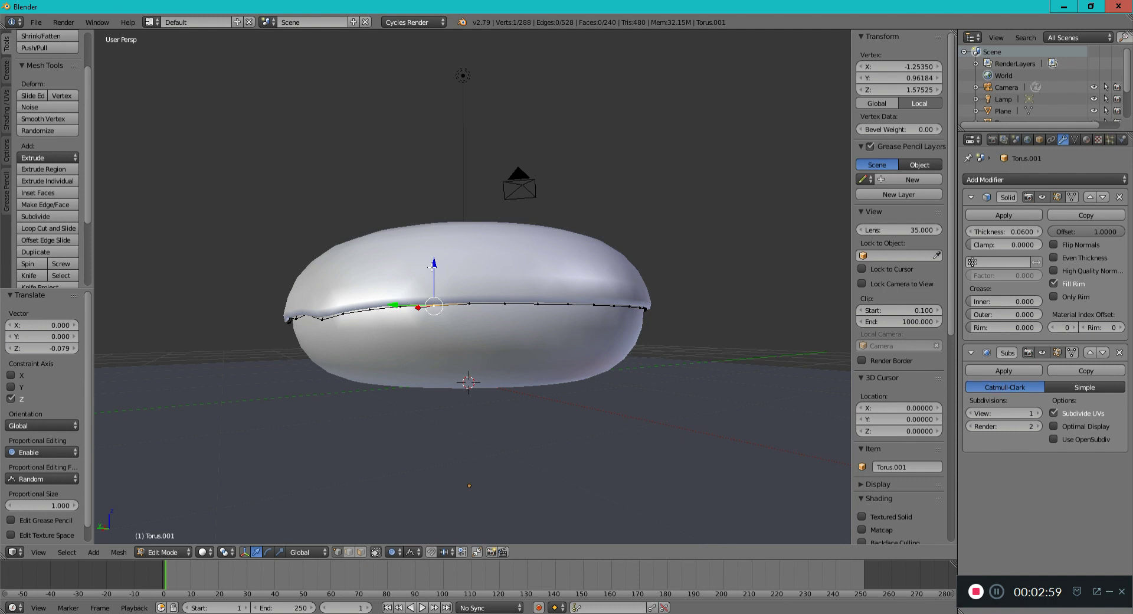
drag(435, 266, 478, 282)
Lower three more rim vertices, including one on the left side.
right_click(538, 304)
right_click(568, 304)
drag(565, 264, 566, 278)
middle_drag(566, 277, 470, 315)
right_click(454, 313)
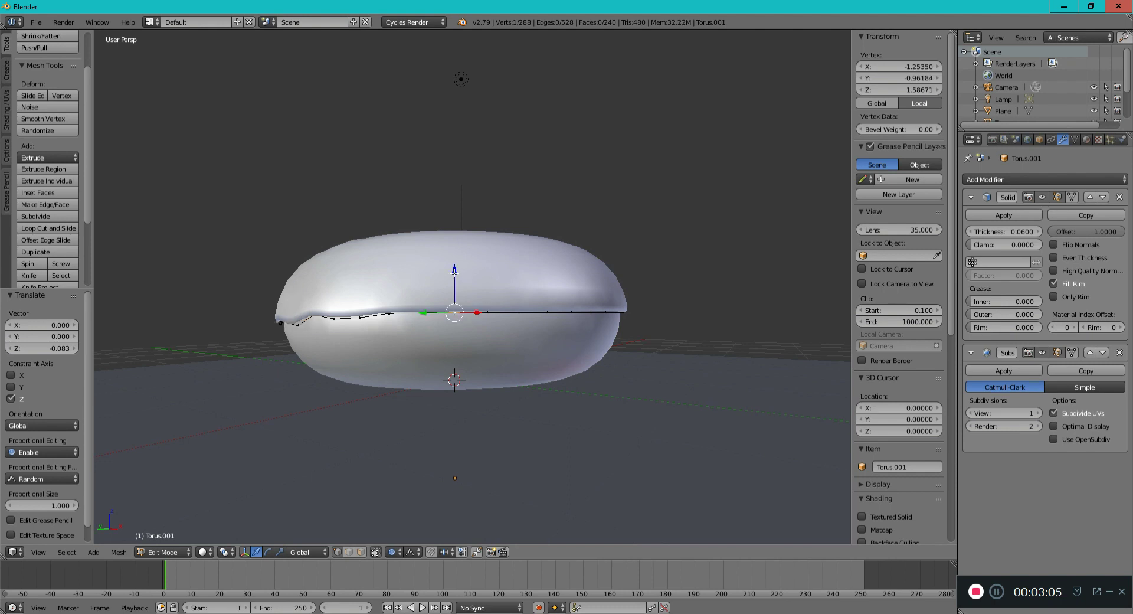
drag(453, 270, 388, 285)
right_click(389, 316)
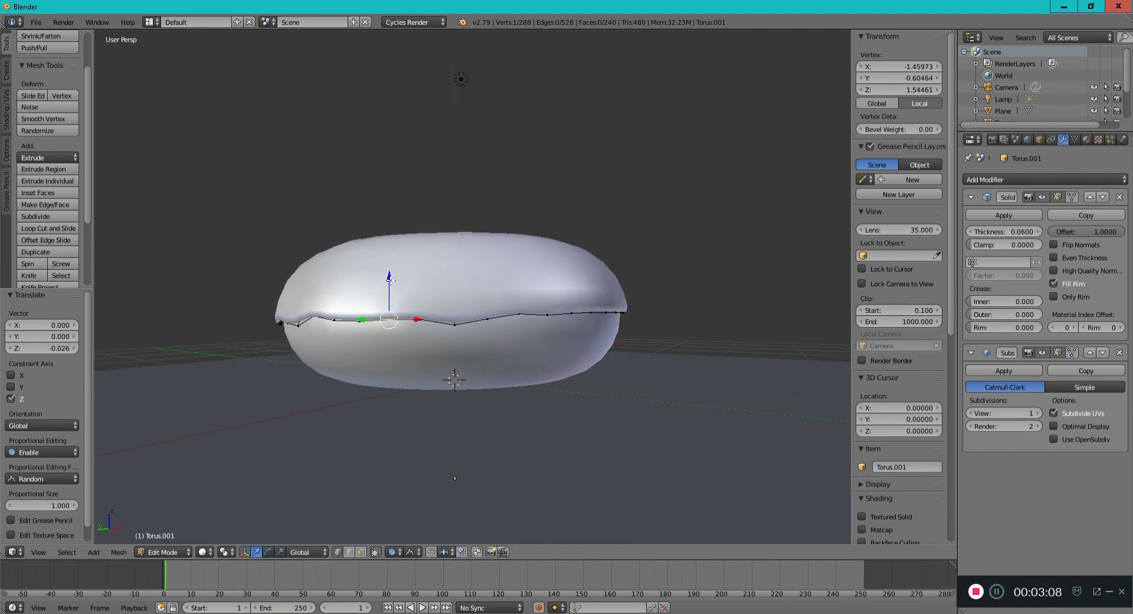
right_click(520, 313)
drag(520, 271, 521, 265)
Dip one rim vertex, raise one on the right slightly, and lower a front vertex.
right_click(435, 309)
right_click(493, 312)
drag(493, 273, 493, 280)
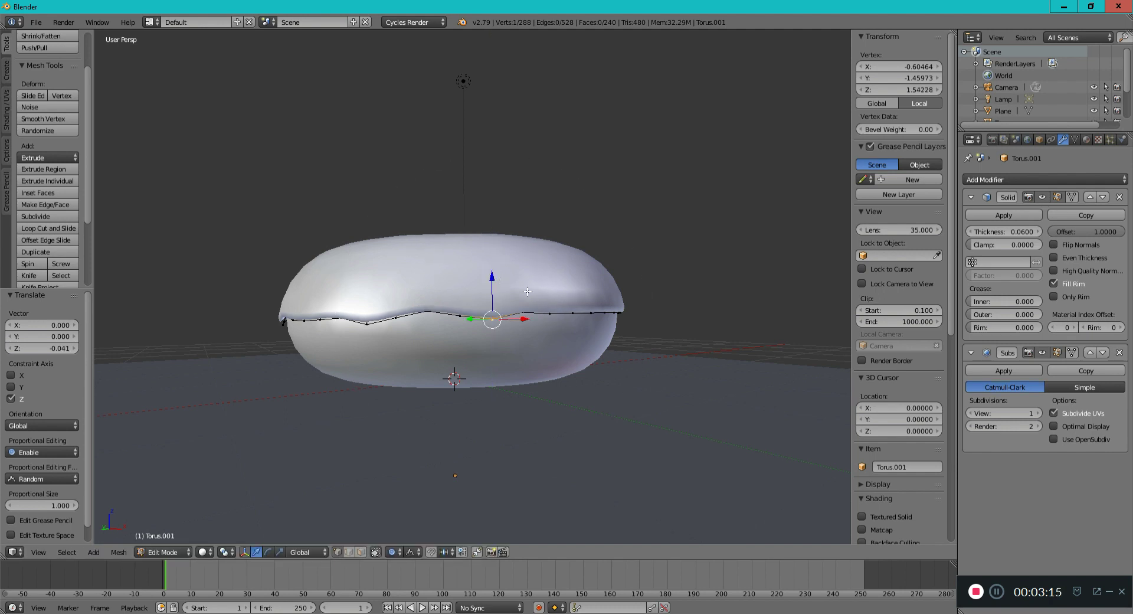
right_click(572, 312)
drag(573, 273, 573, 269)
middle_drag(624, 306, 524, 319)
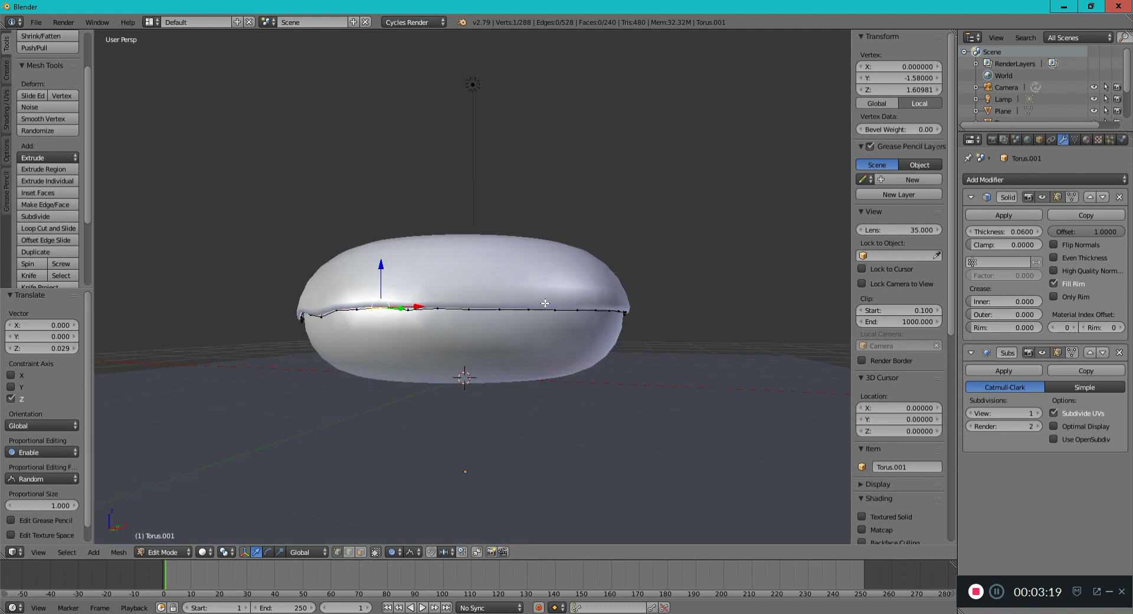
right_click(470, 307)
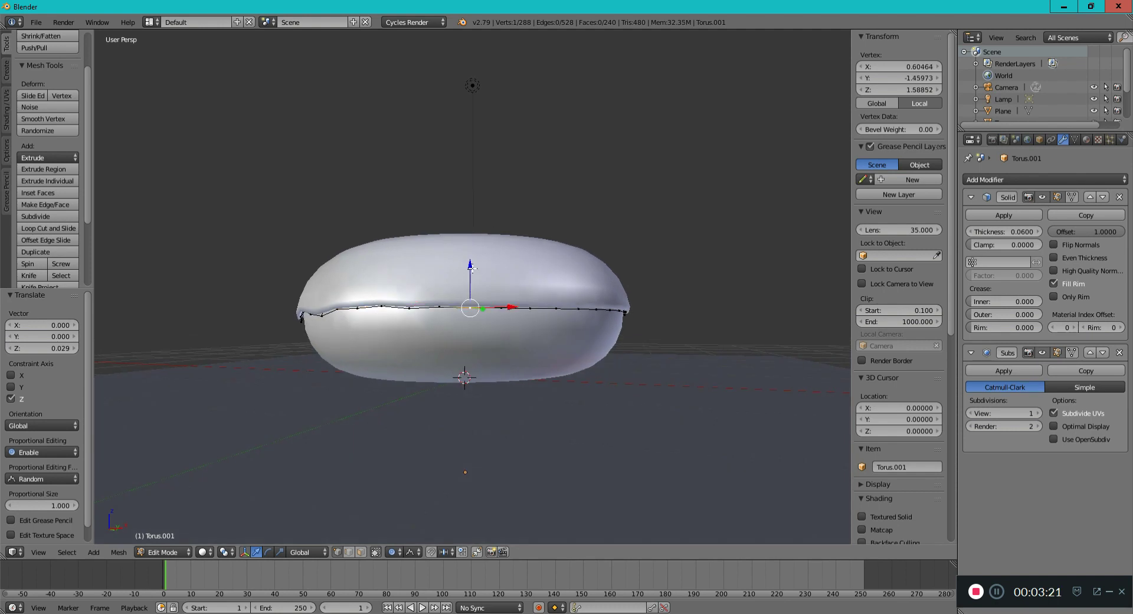
drag(473, 269, 660, 304)
Lower two more rim vertices and raise another slightly for an uneven zigzag edge.
right_click(556, 312)
middle_drag(659, 304, 472, 279)
right_click(470, 278)
drag(463, 265, 474, 279)
right_click(548, 307)
drag(550, 269, 552, 280)
middle_drag(551, 279, 507, 313)
right_click(535, 308)
drag(534, 273, 542, 275)
middle_drag(542, 276, 672, 283)
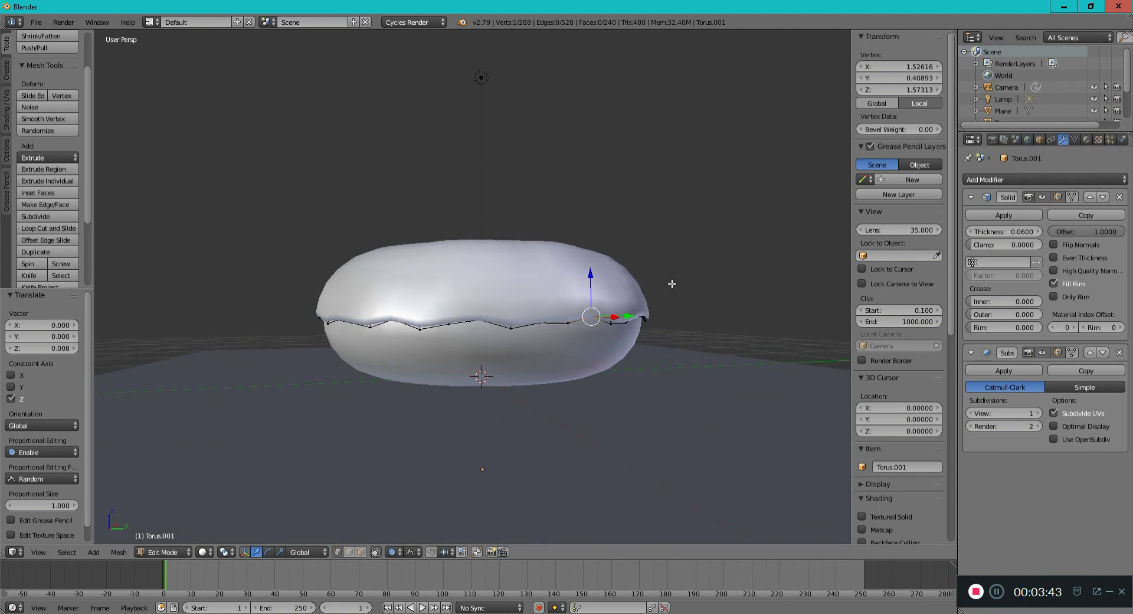
Render frame 1 with F12 and zoom the Render Result to inspect the icing edge.
key(F12)
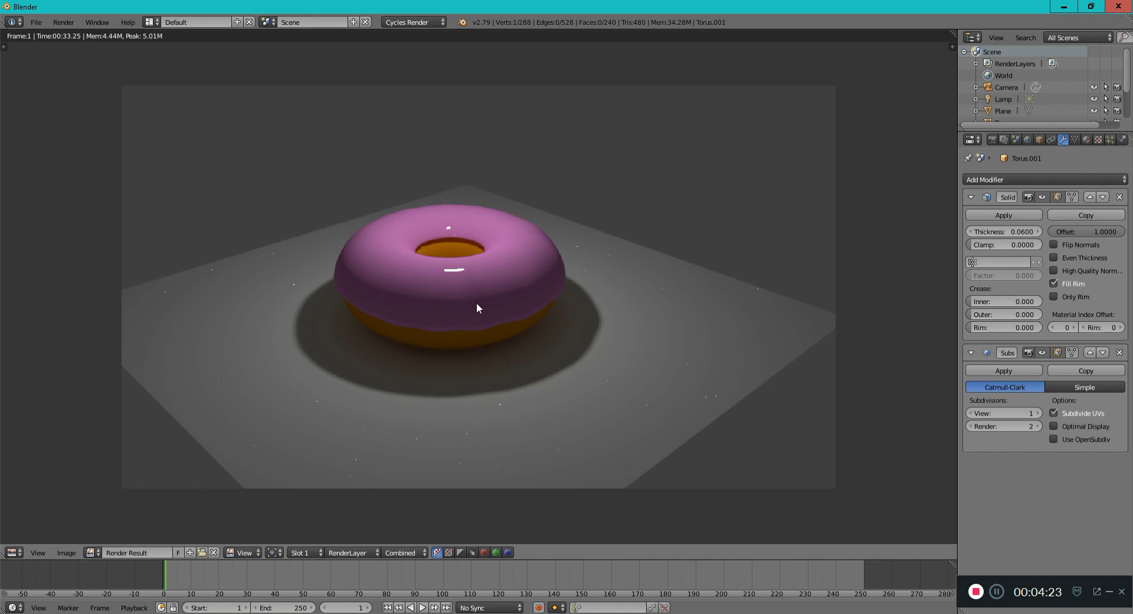
scroll(477, 303, up, 4)
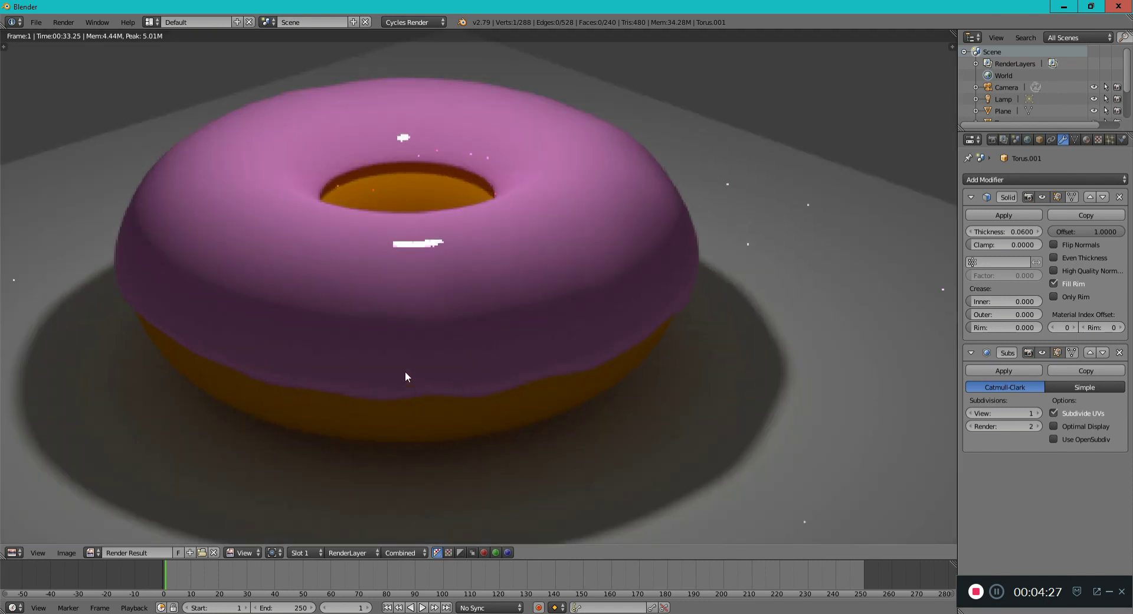
scroll(405, 370, down, 3)
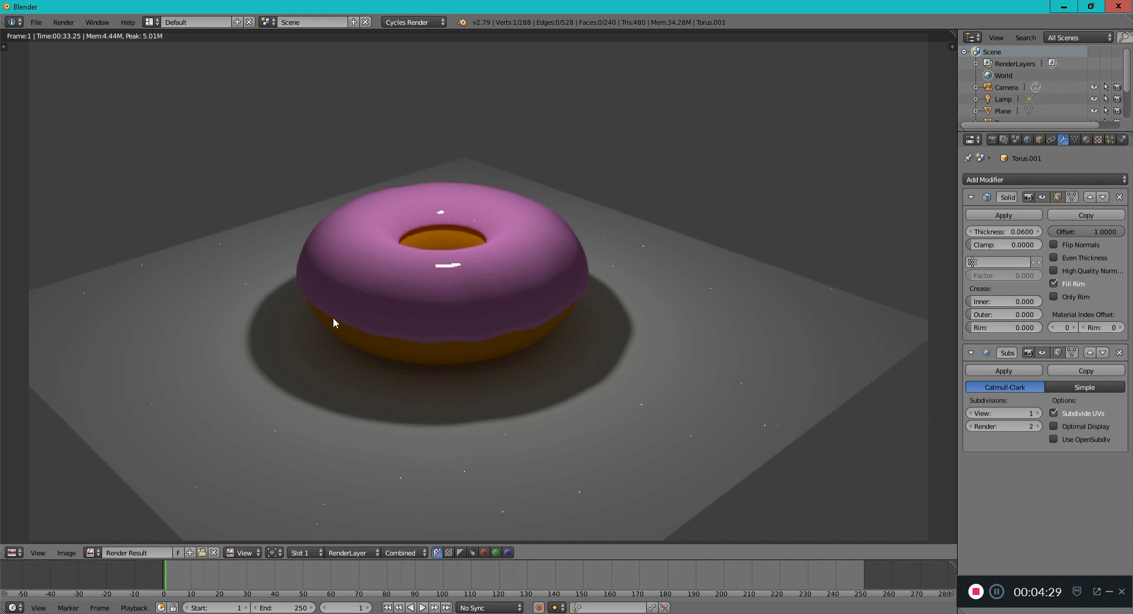